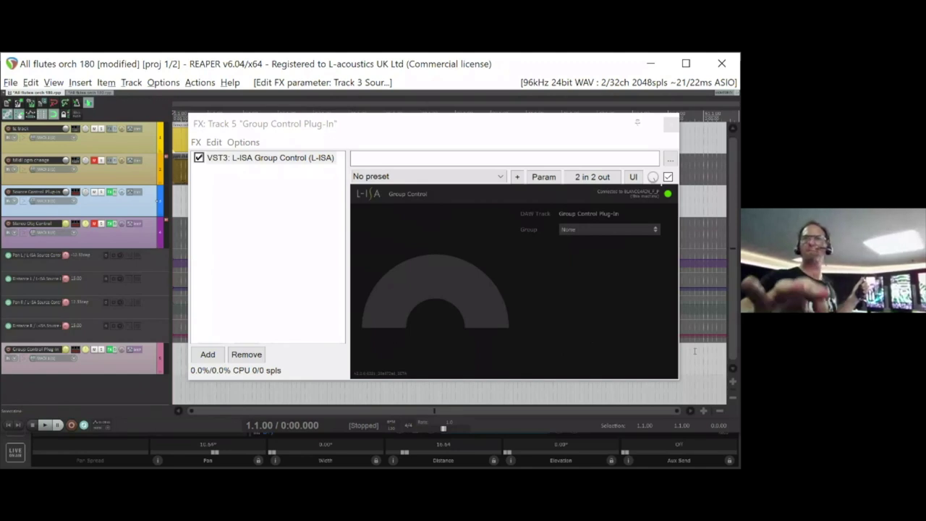
# Step: Close the Group Control plug-in, open track 3's L-ISA Source Control plug-in and choose source 1. Picolo
pyautogui.click(671, 124)
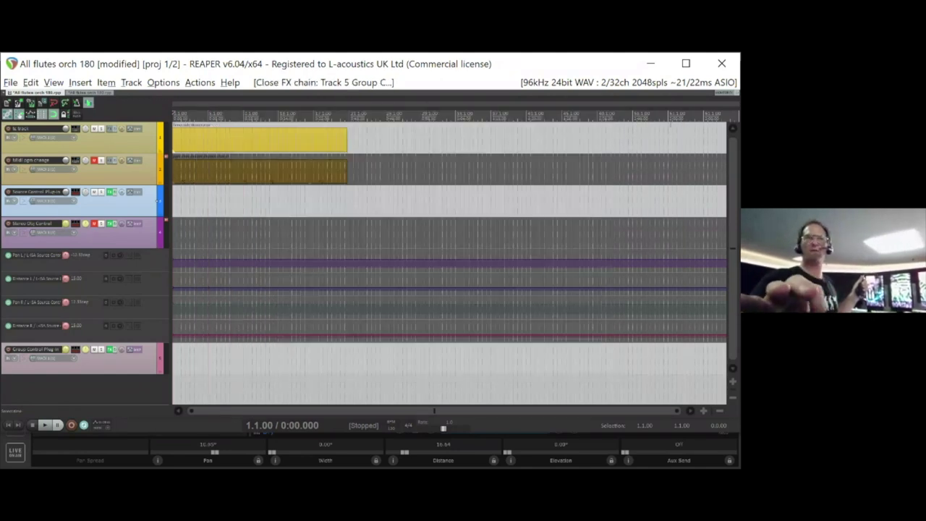
pyautogui.click(112, 193)
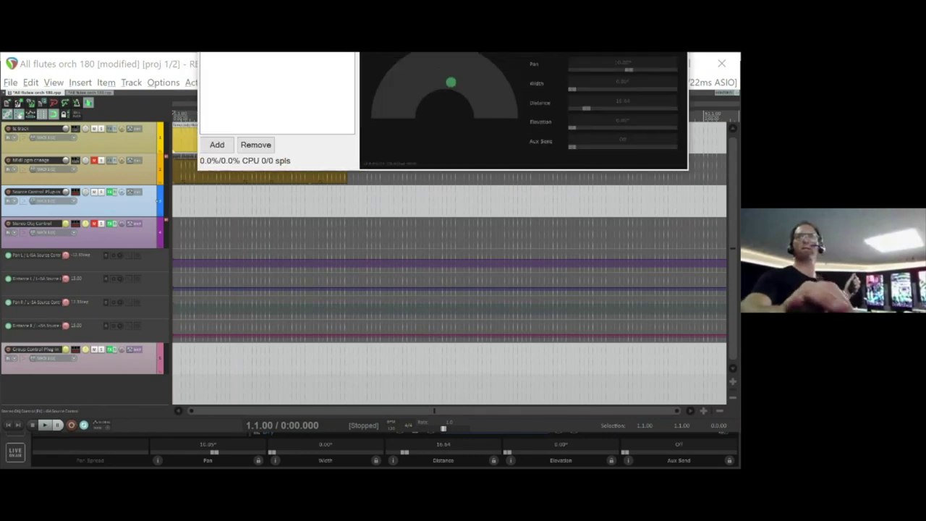
pyautogui.moveTo(422, 54); pyautogui.dragTo(411, 116)
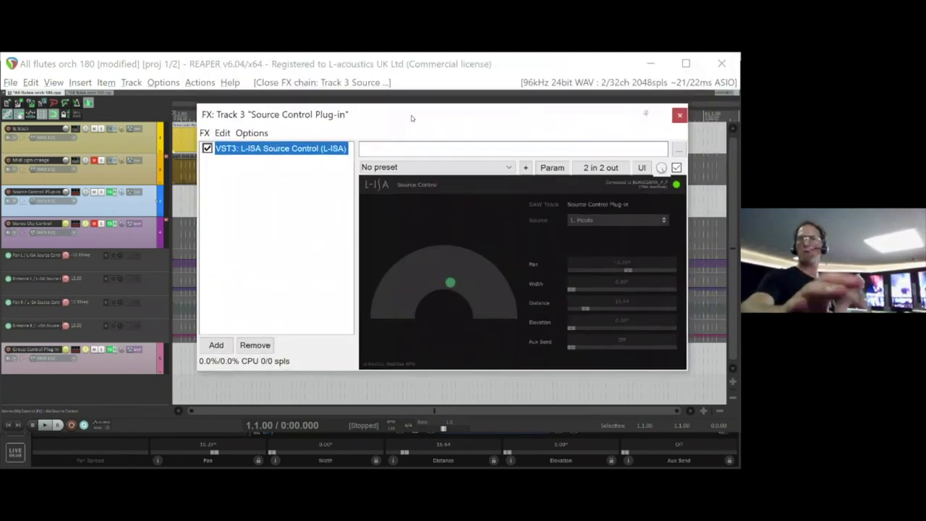
pyautogui.click(659, 220)
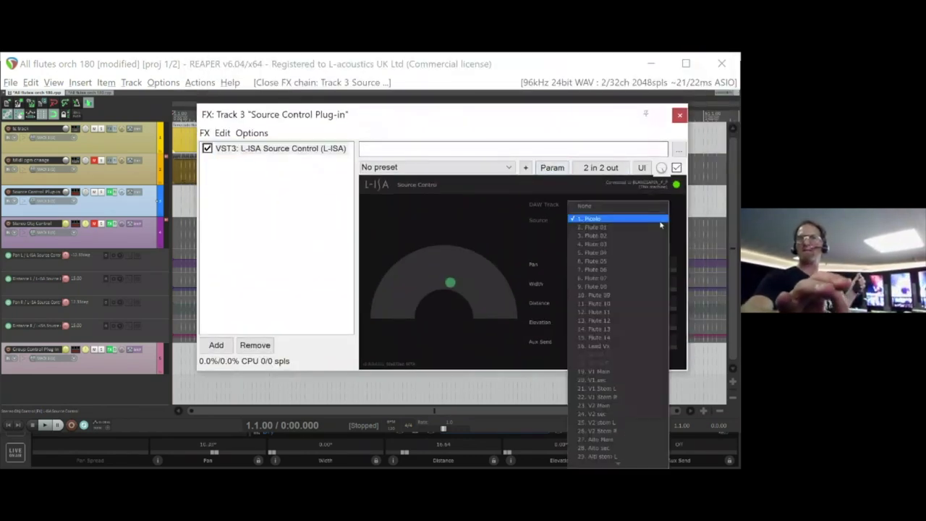
pyautogui.click(618, 219)
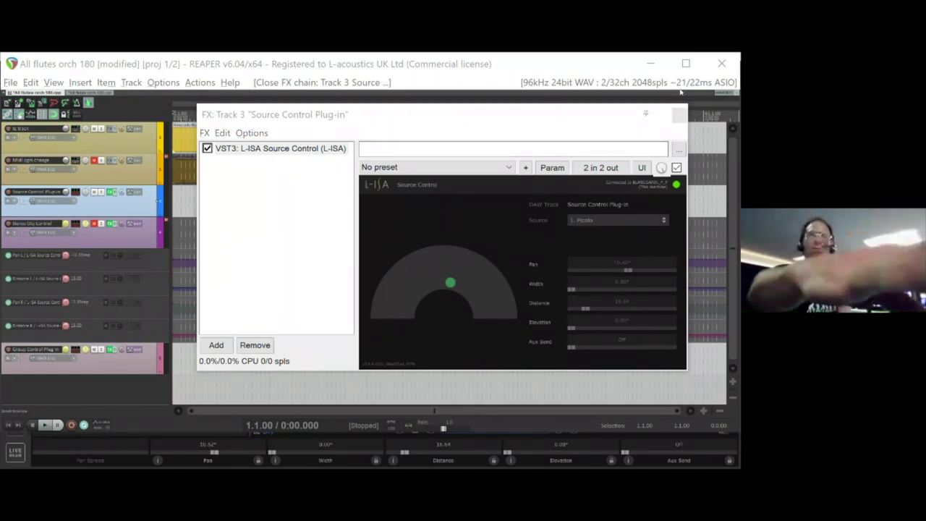
# Step: Switch to L-ISA Controller, examine the control assignments of the Picolo source, and return to REAPER
pyautogui.hotkey('alt', 'Tab')
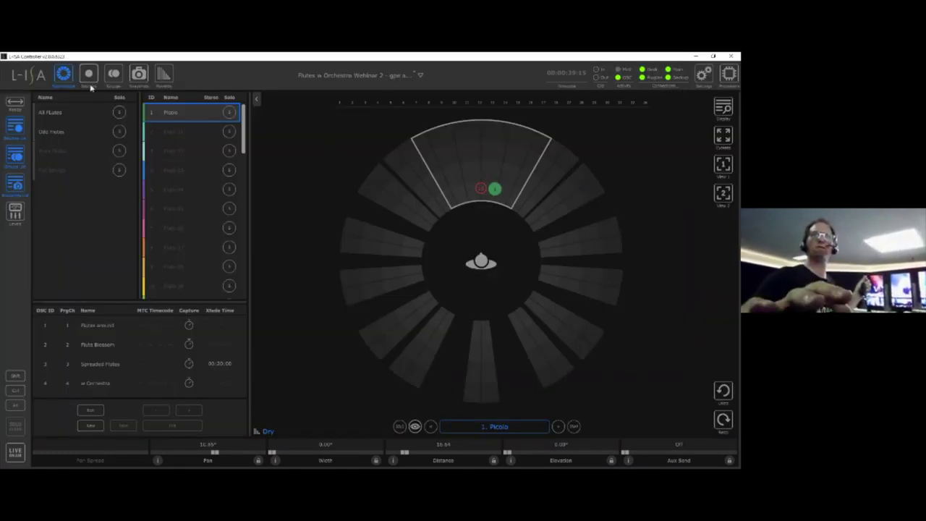
pyautogui.click(92, 87)
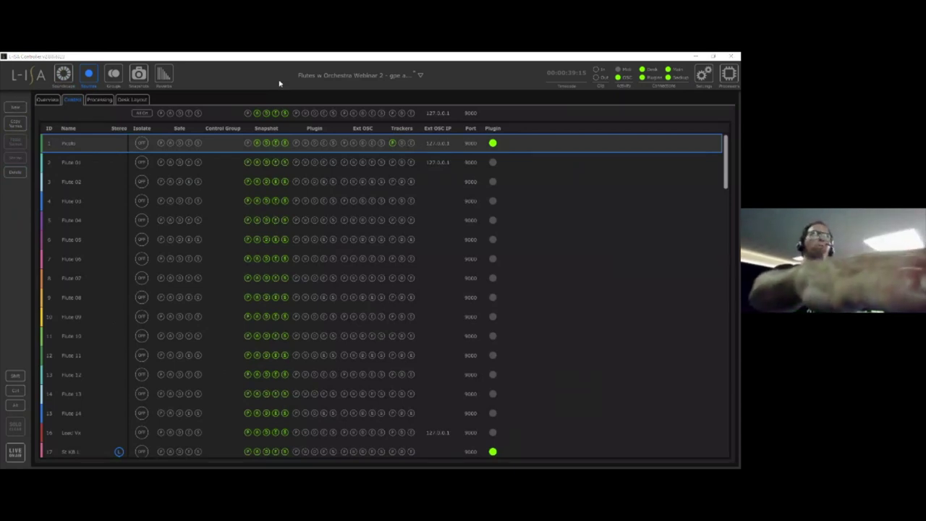
pyautogui.hotkey('alt', 'Tab')
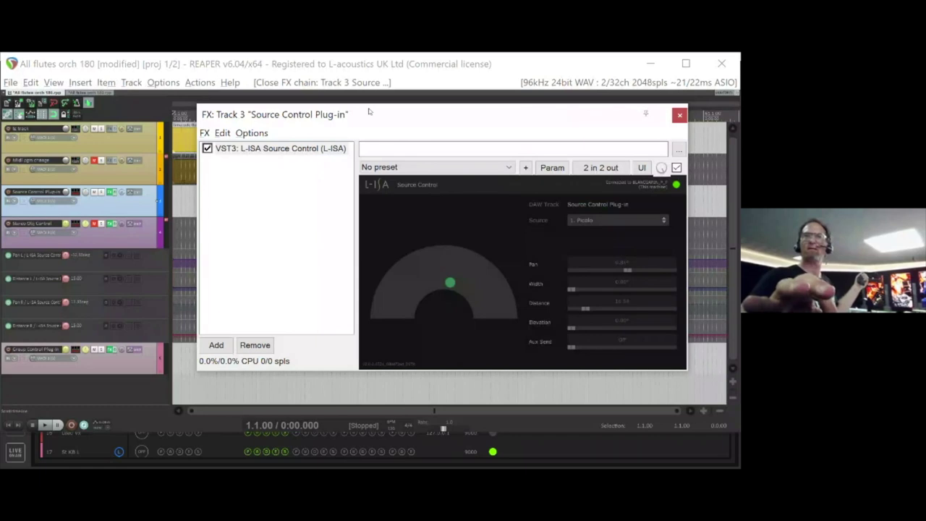
# Step: Set the automation mode of track 3 to Write and enable its Pan L plug-in envelope
pyautogui.moveTo(375, 116); pyautogui.dragTo(358, 261)
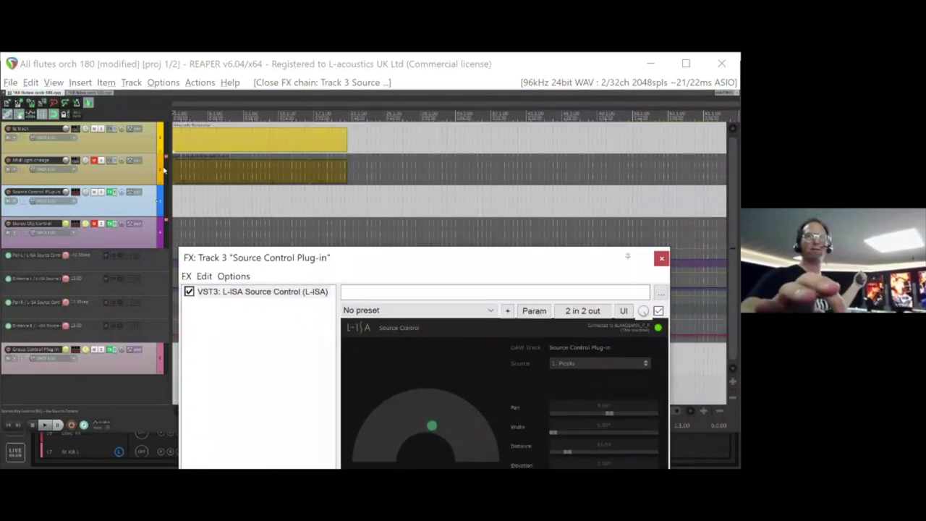
pyautogui.click(129, 193)
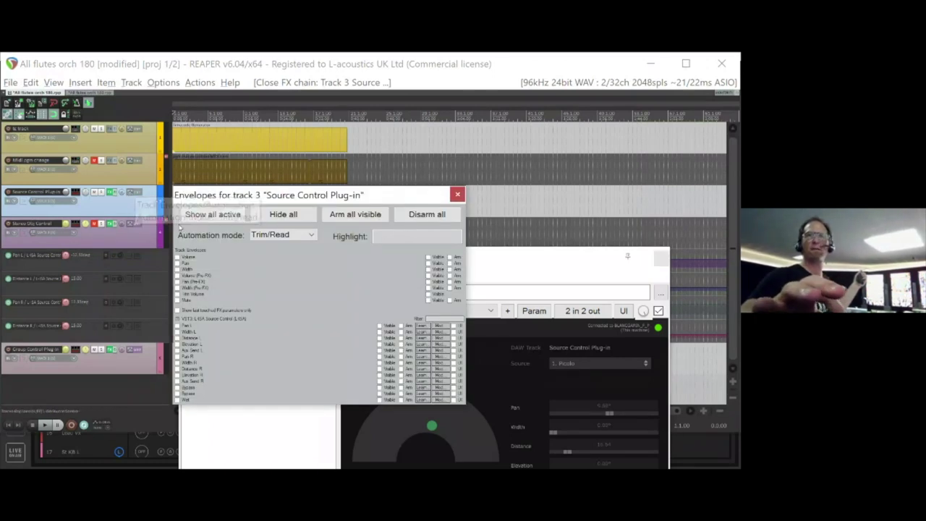
pyautogui.click(262, 236)
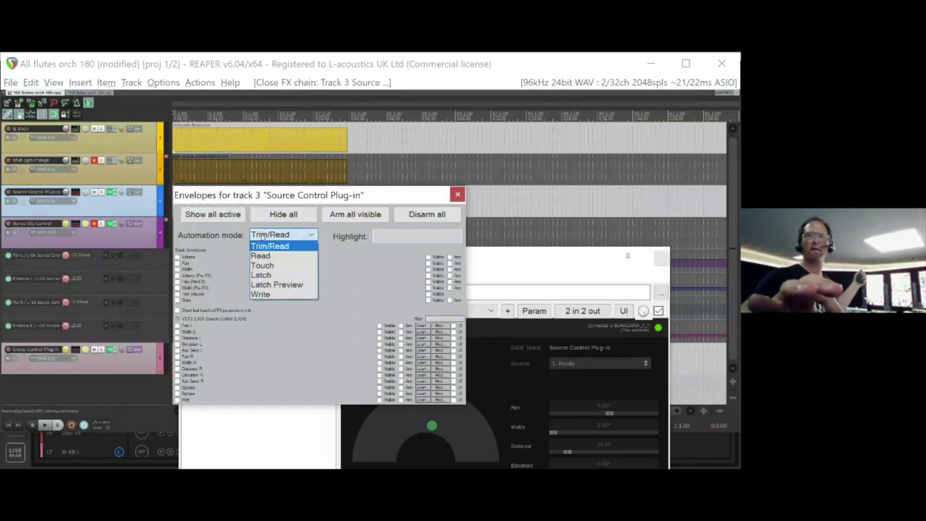
pyautogui.click(266, 295)
pyautogui.click(177, 326)
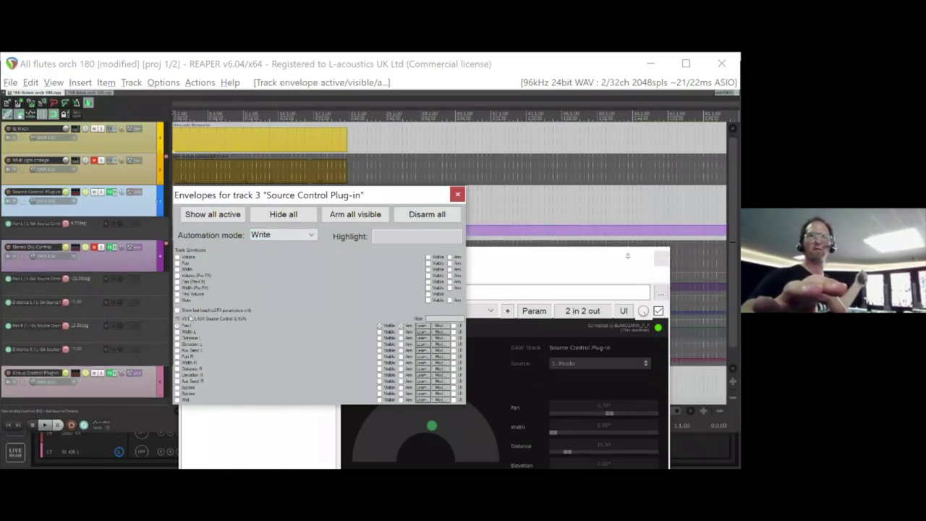
pyautogui.click(457, 193)
# Step: Record pan automation on the Source Control Plug-in track during playback, and stop the playback
pyautogui.press('space')
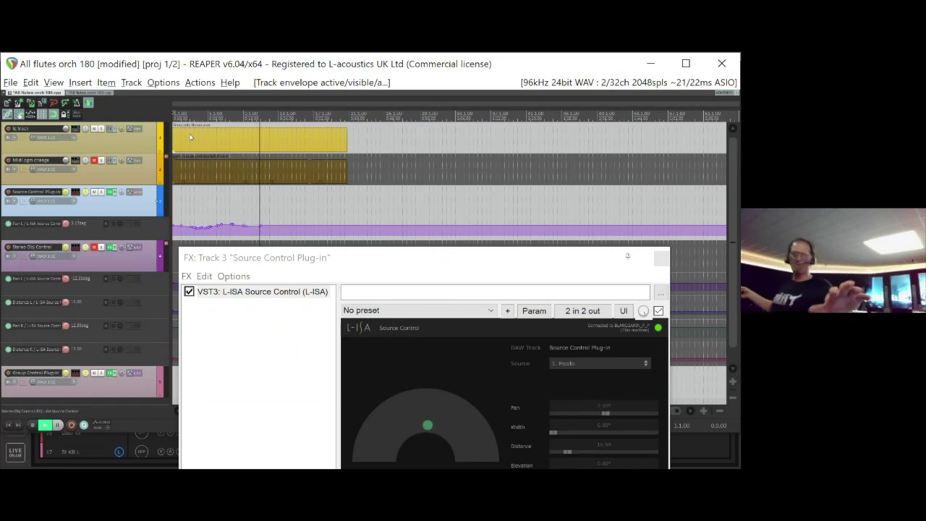
pyautogui.press('space')
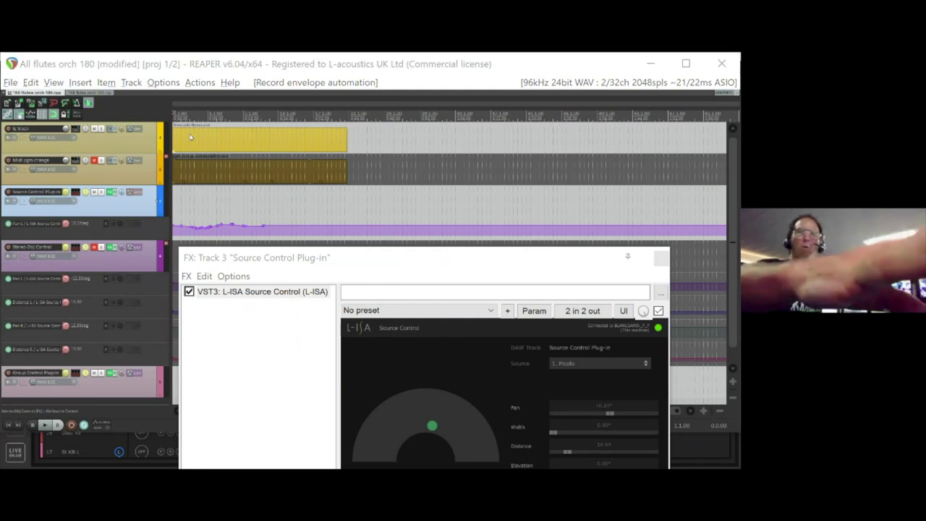
# Step: Switch to Pro Tools and show program change data at a larger height on the MIDI track directly above the cyan audio tracks
pyautogui.hotkey('alt', 'Tab')
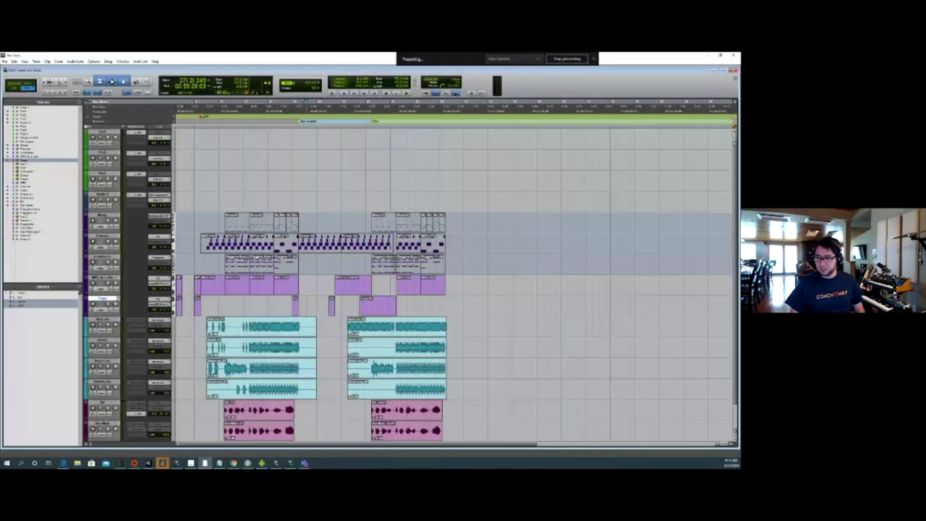
pyautogui.click(255, 304)
pyautogui.click(310, 303)
pyautogui.press('ctrl+super+Right')
pyautogui.press('ctrl+super+Right')
pyautogui.press('ctrl+super+Right')
pyautogui.press('ctrl+super+Right')
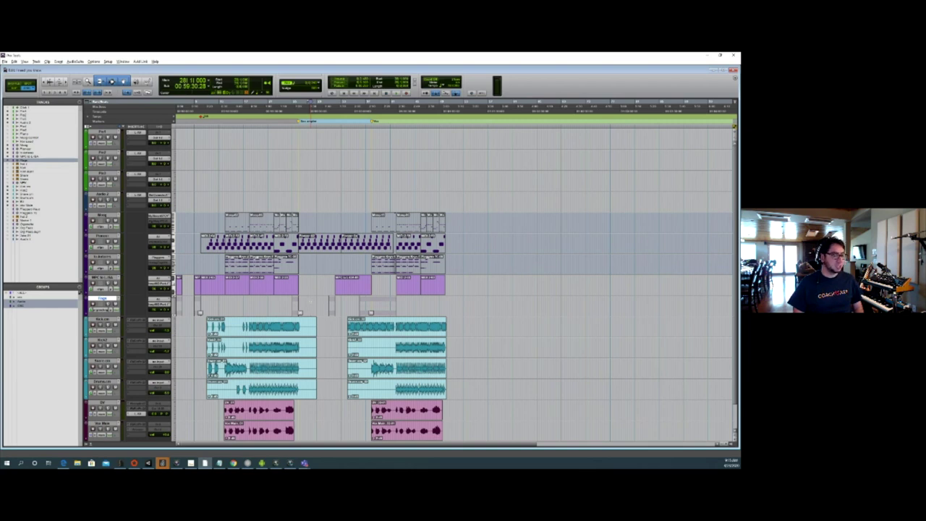
pyautogui.press('super+Up')
pyautogui.press('super+Up')
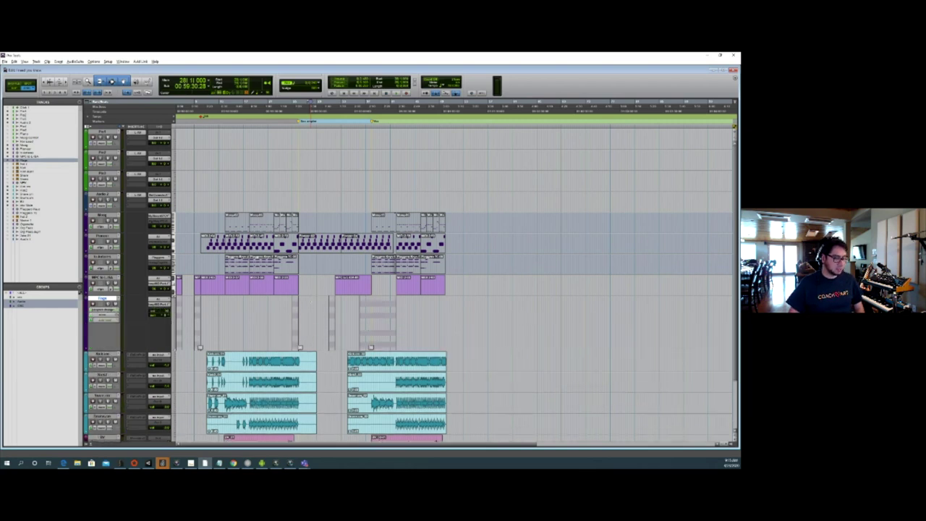
# Step: Show the automation curves on the three green tracks at the start of the track list
pyautogui.click(298, 154)
pyautogui.press('ctrl+super+Right')
pyautogui.press('ctrl+super+Right')
pyautogui.press('ctrl+super+Right')
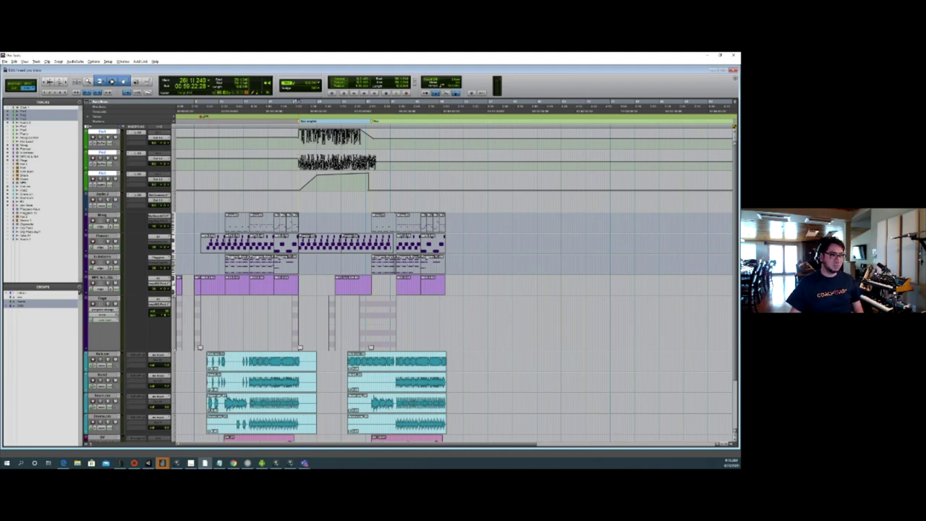
# Step: Play the session from just before the first program change and watch the snapshots in L-ISA Controller
pyautogui.moveTo(204, 304); pyautogui.dragTo(298, 338)
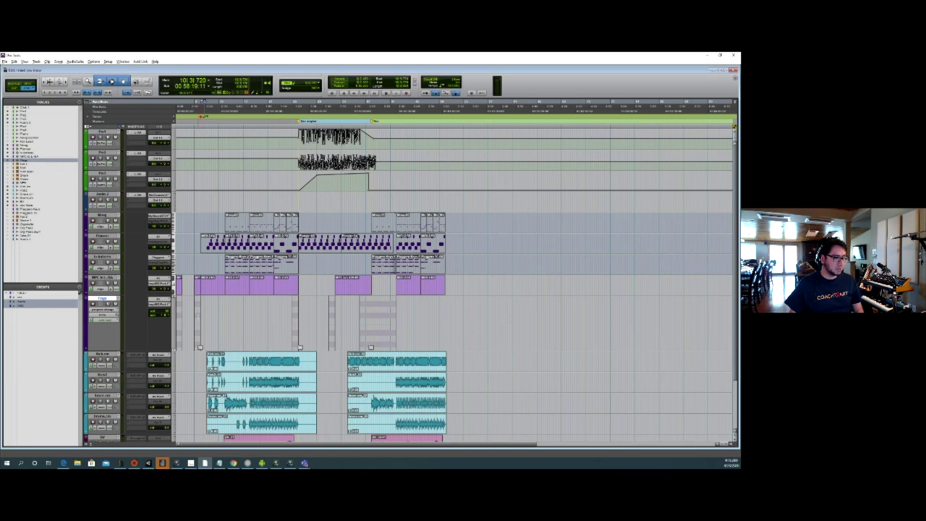
pyautogui.press('space')
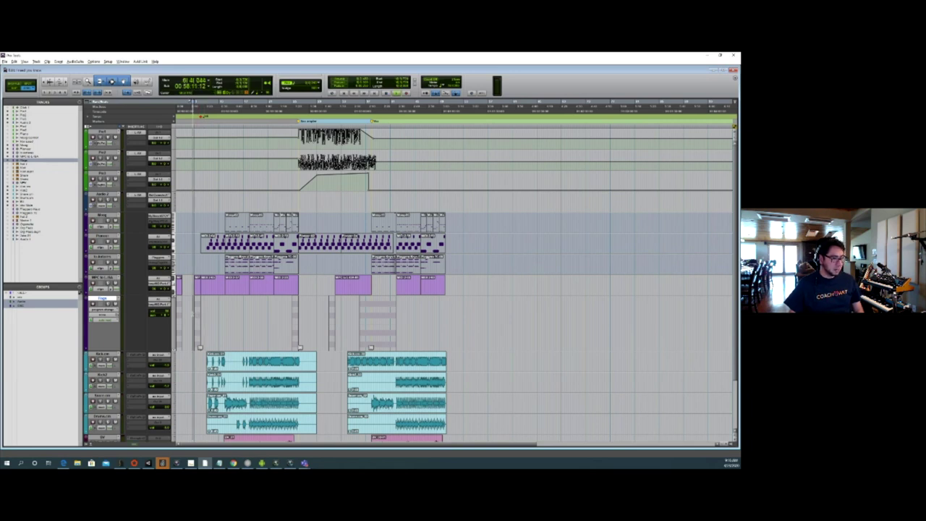
pyautogui.hotkey('alt', 'Tab')
pyautogui.hotkey('alt', 'Tab')
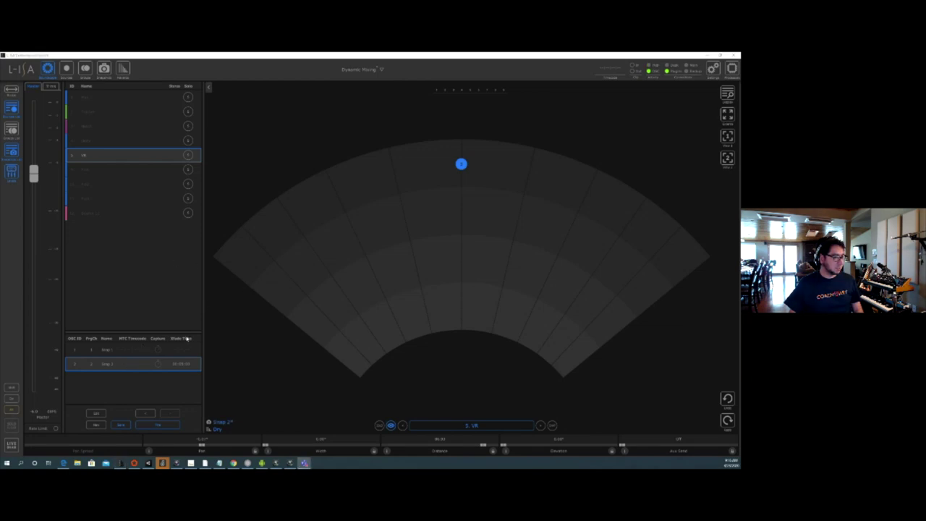
# Step: Return to Pro Tools and show program change data at a larger height on the MIDI track below the three selected purple tracks
pyautogui.hotkey('alt', 'Tab')
pyautogui.press('ctrl+super+Right')
pyautogui.press('ctrl+super+Right')
pyautogui.press('ctrl+super+Right')
pyautogui.press('ctrl+super+Right')
pyautogui.press('ctrl+super+Right')
pyautogui.press('ctrl+super+Right')
pyautogui.press('ctrl+super+Right')
pyautogui.press('ctrl+super+Right')
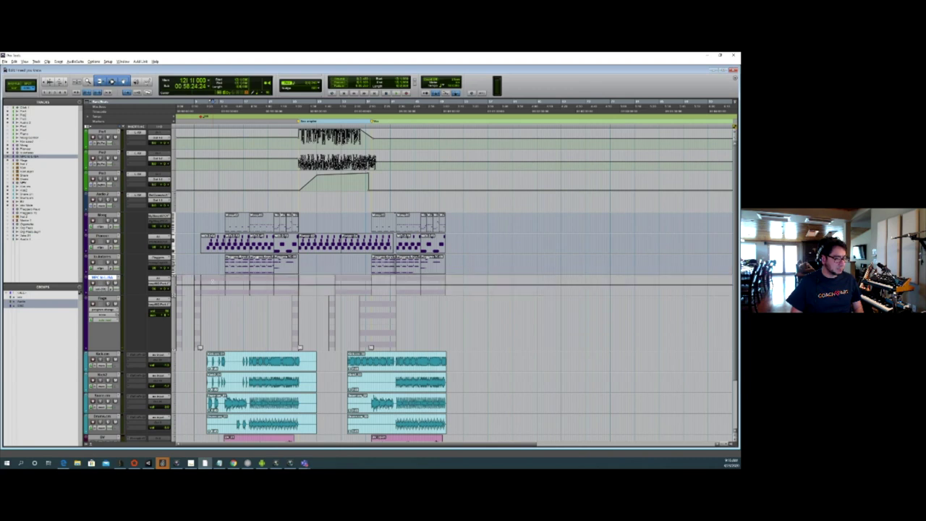
pyautogui.press('ctrl+super+Up')
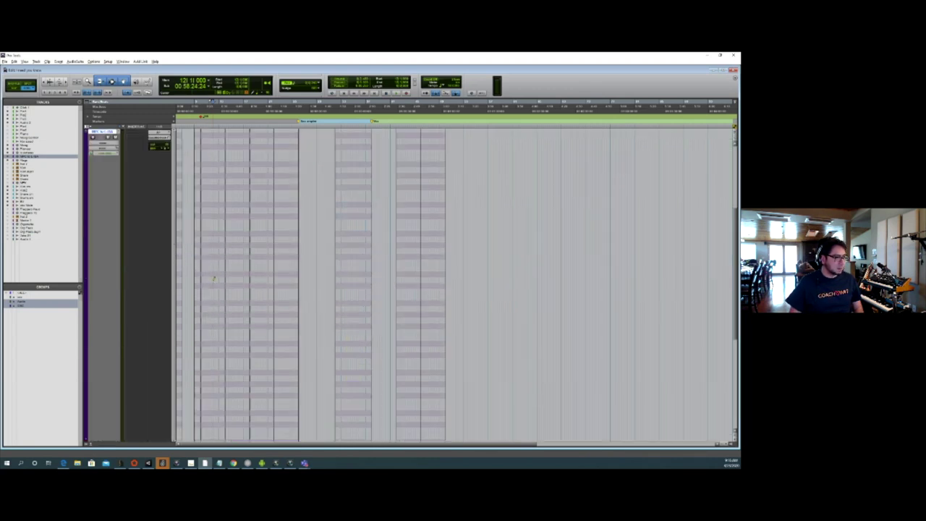
pyautogui.press('e')
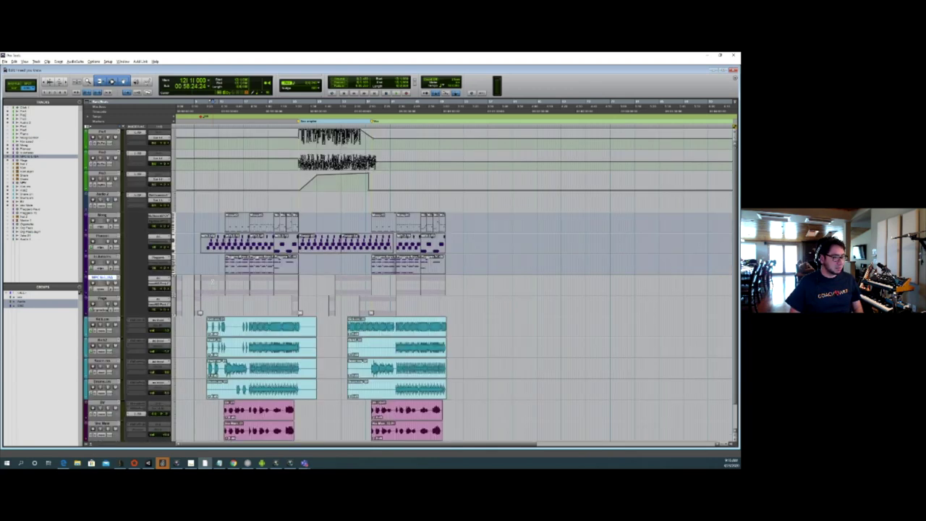
pyautogui.press('super+Up')
pyautogui.press('super+Up')
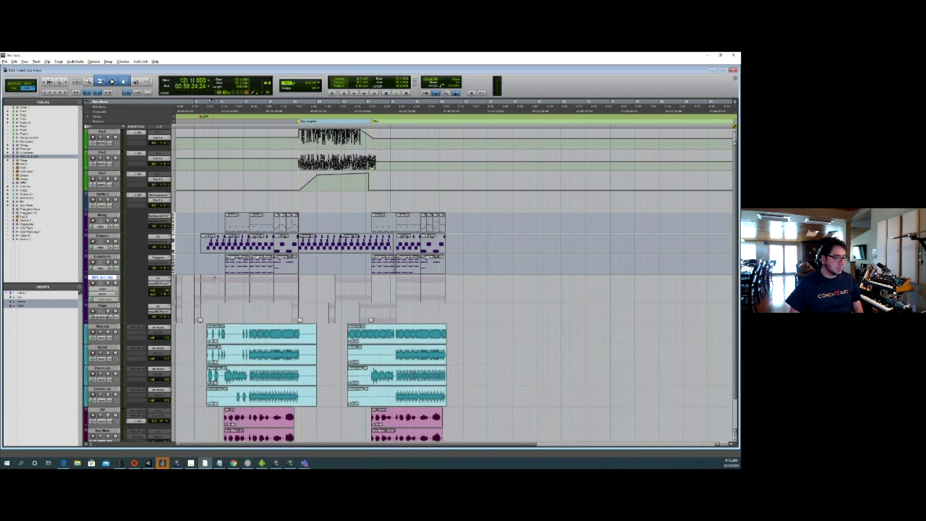
pyautogui.press('ctrl+super+Right')
pyautogui.press('ctrl+super+Left')
pyautogui.press('ctrl+super+Right')
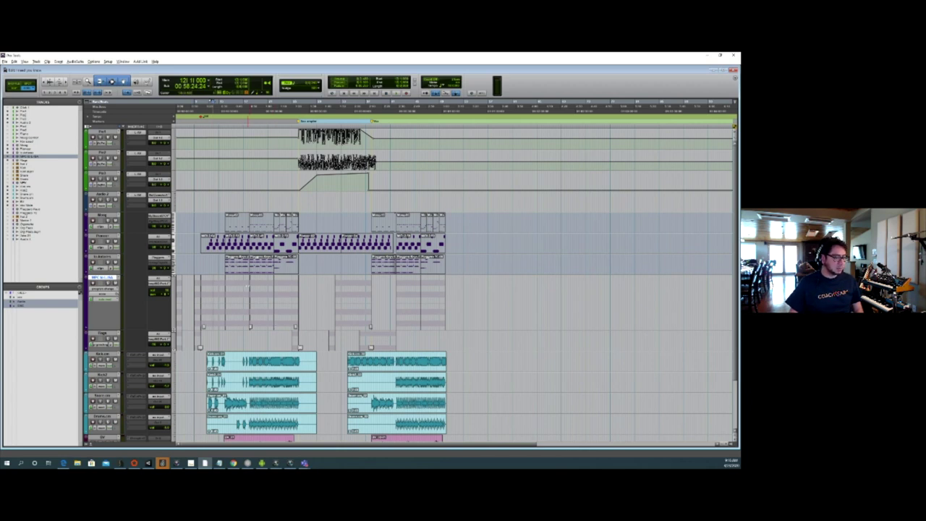
# Step: Play from about bar 17, just before a program change, and watch the snapshot list in L-ISA Controller
pyautogui.click(248, 286)
pyautogui.press('space')
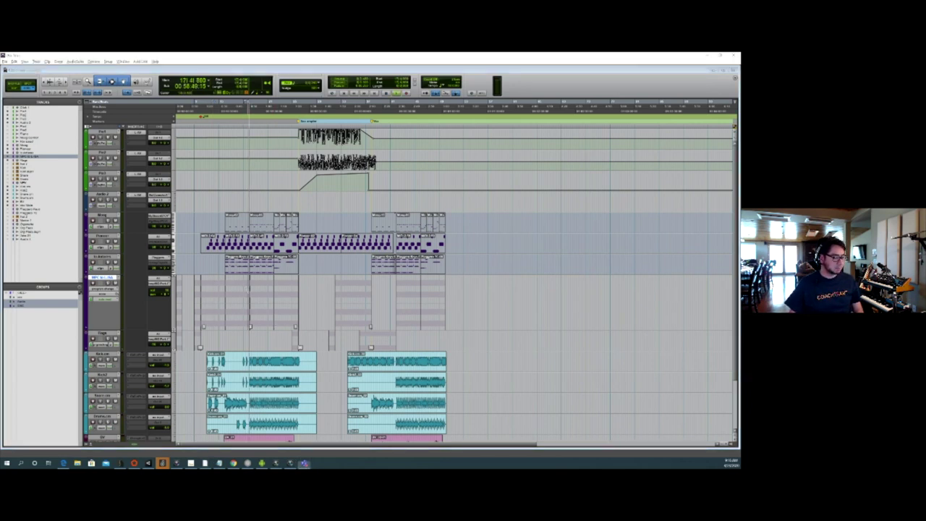
pyautogui.hotkey('alt', 'Tab')
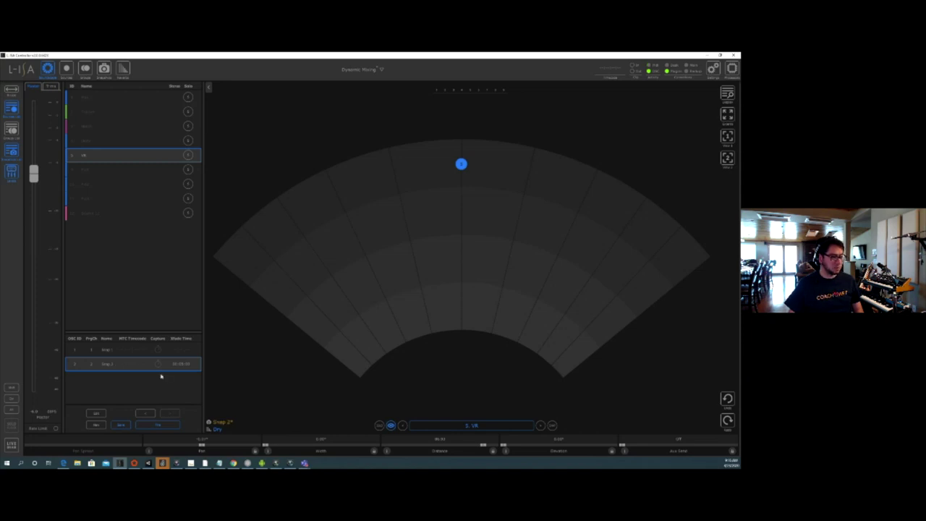
# Step: Return to Pro Tools and play from about bar 23, before the program change at the marked middle section
pyautogui.hotkey('alt', 'Tab')
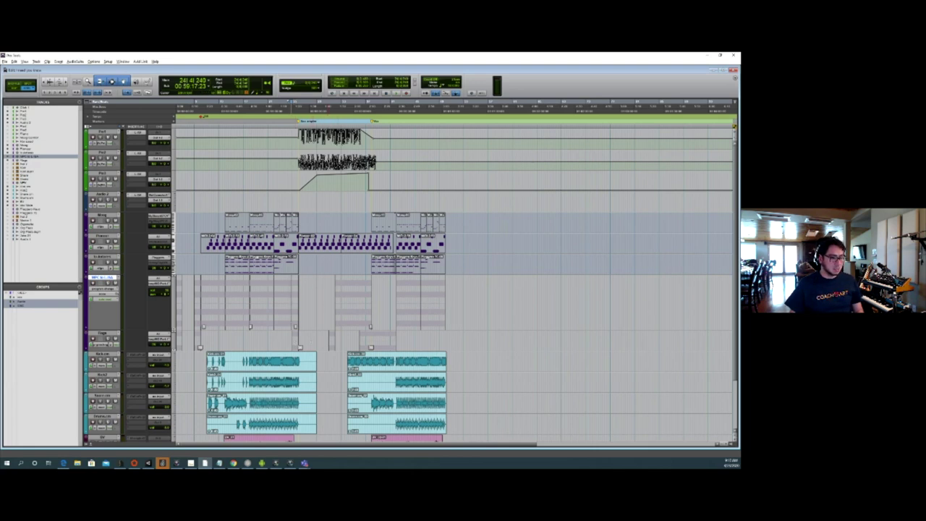
pyautogui.click(292, 340)
pyautogui.press('space')
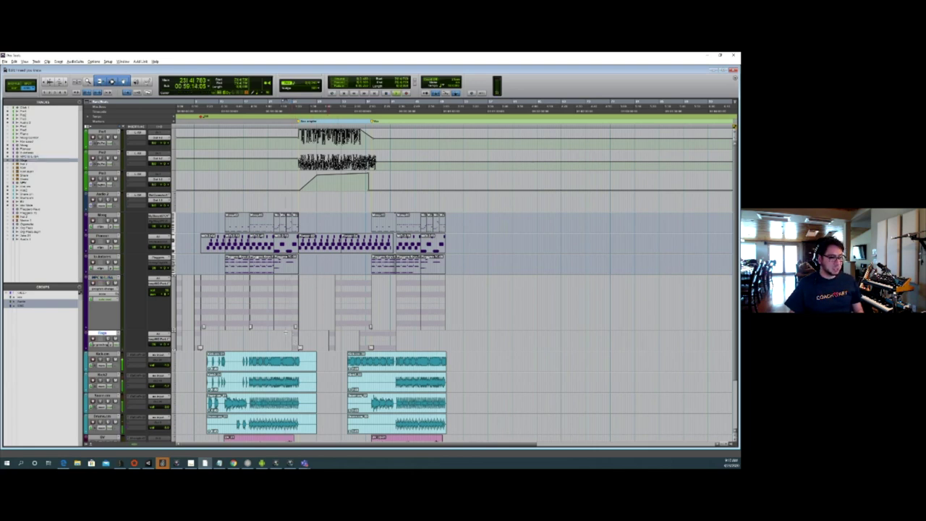
# Step: Switch to L-ISA Controller and examine the sources' Snapshot and Plugin control assignments, checking back with Pro Tools playback
pyautogui.hotkey('alt', 'Tab')
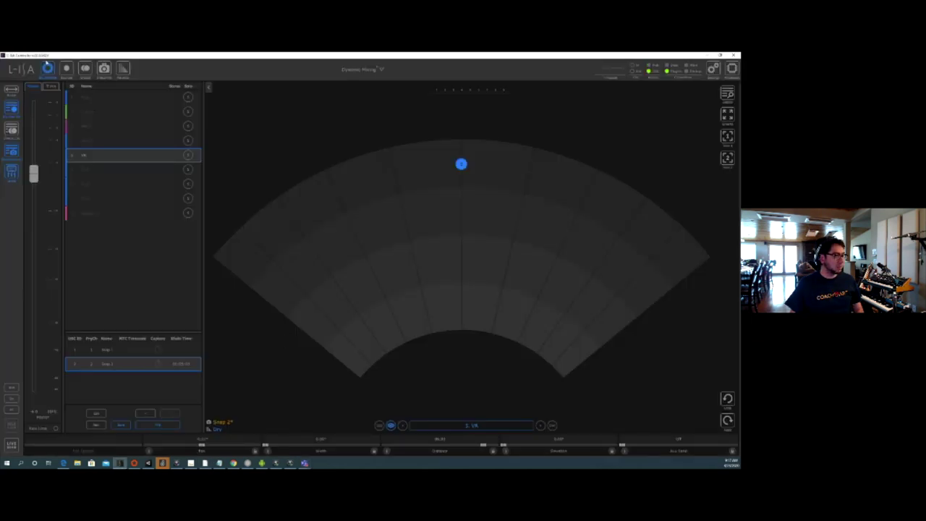
pyautogui.click(66, 70)
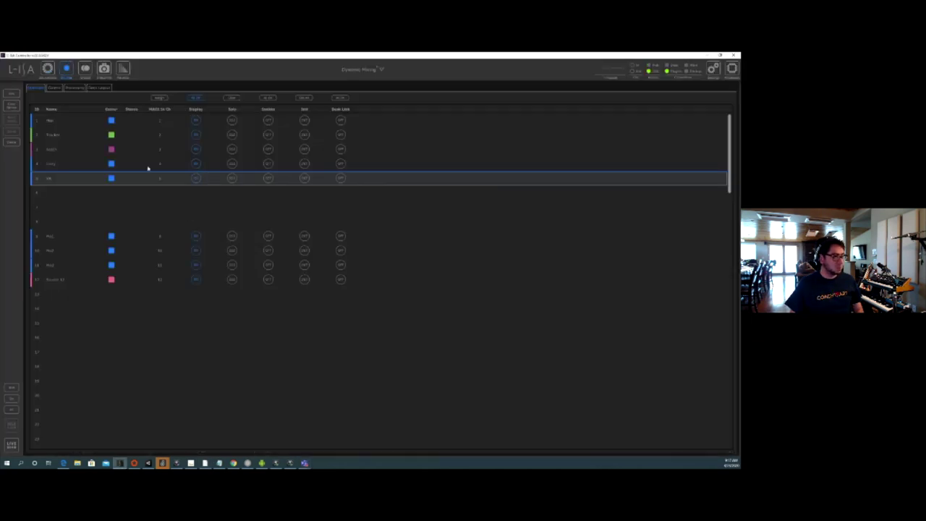
pyautogui.click(54, 88)
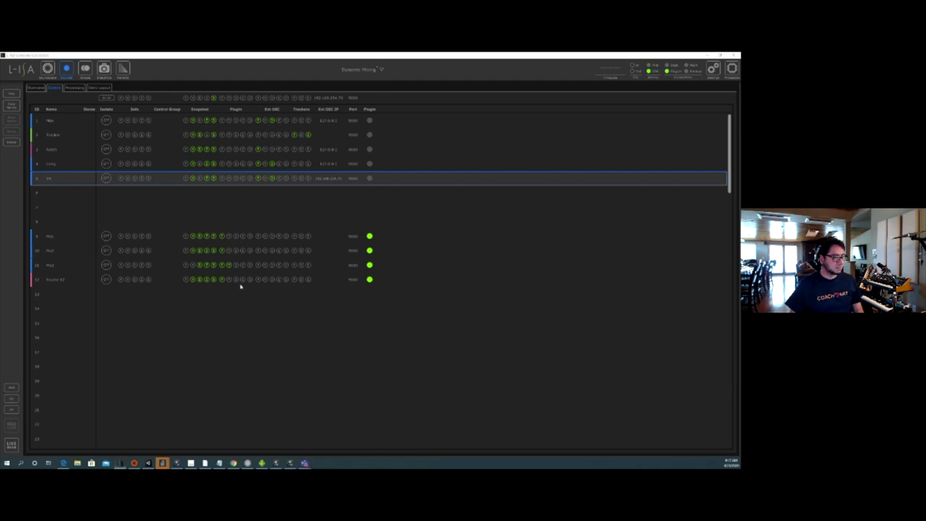
pyautogui.hotkey('alt', 'Tab')
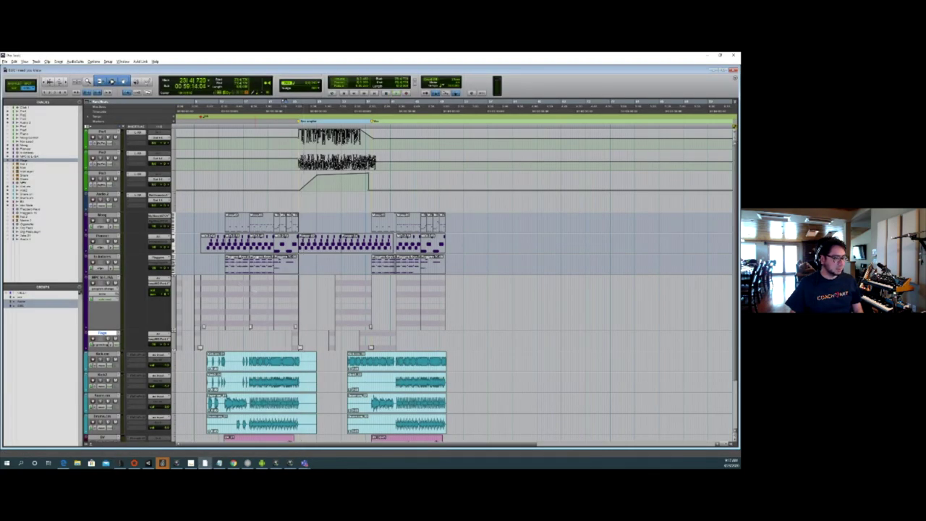
pyautogui.hotkey('alt', 'Tab')
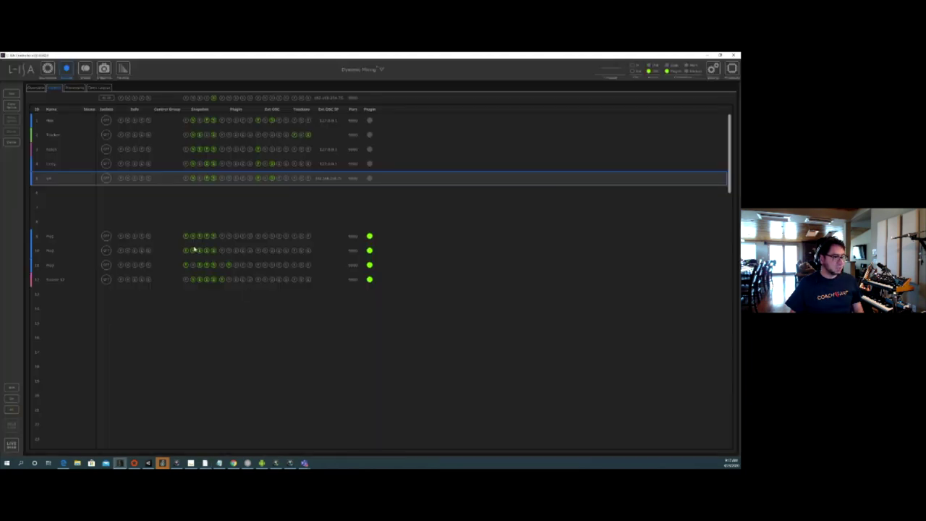
# Step: Follow the Pro Tools playback through the program change and examine the Snapshot and Plugin control assignments of the sources in L-ISA Controller
pyautogui.hotkey('alt', 'Tab')
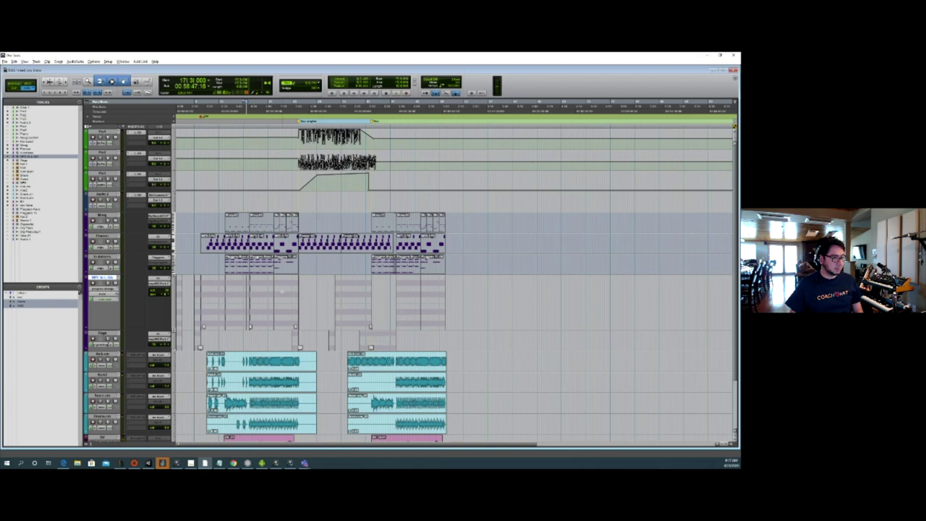
pyautogui.hotkey('alt', 'Tab')
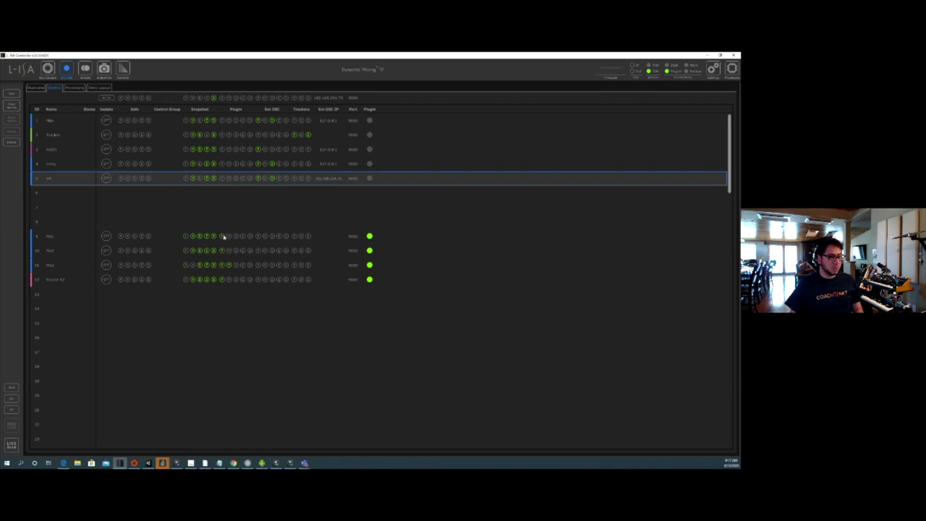
pyautogui.hotkey('alt', 'Tab')
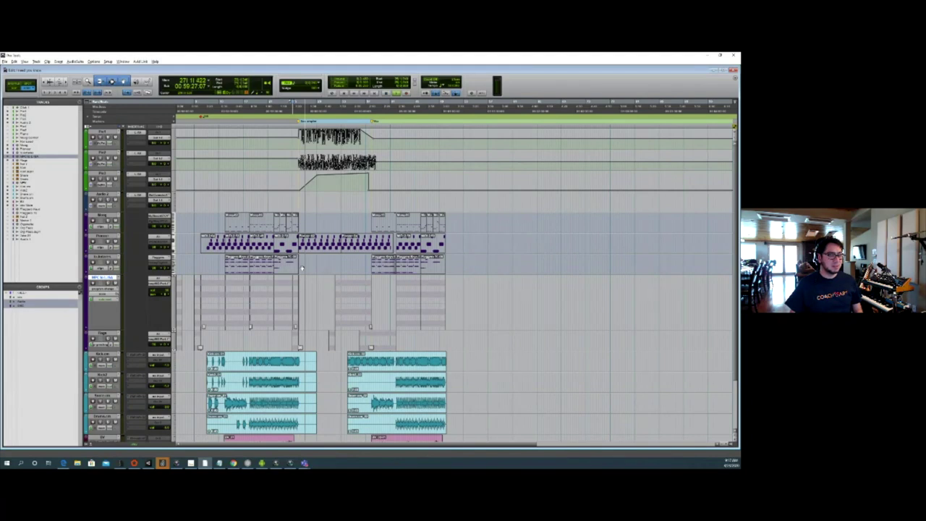
# Step: Place the Pro Tools cursor ahead of the third green track's automation ramp, then check the sources' control assignments in L-ISA Controller
pyautogui.press('space')
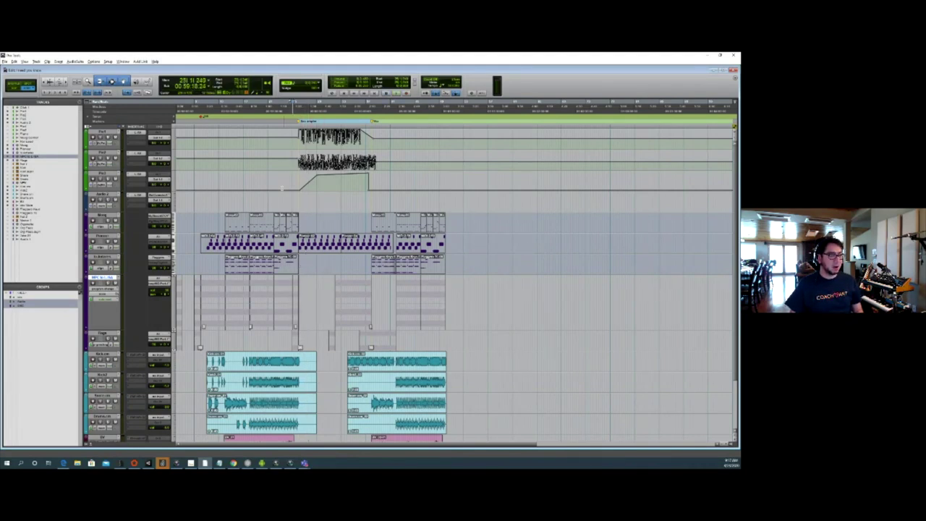
pyautogui.click(267, 183)
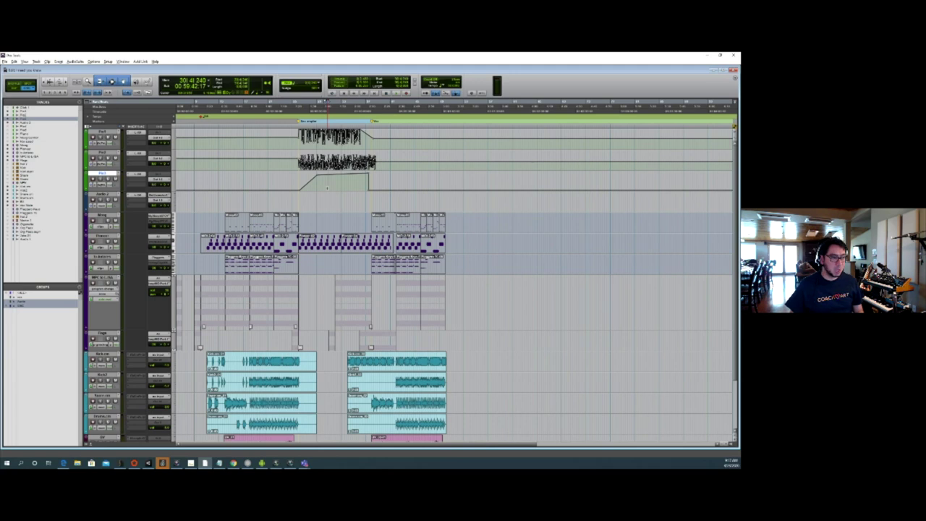
pyautogui.hotkey('alt', 'Tab')
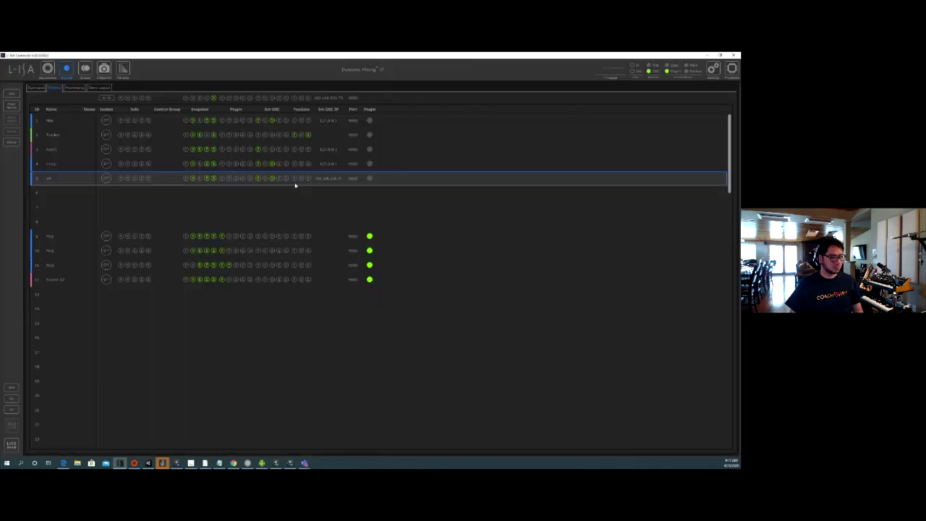